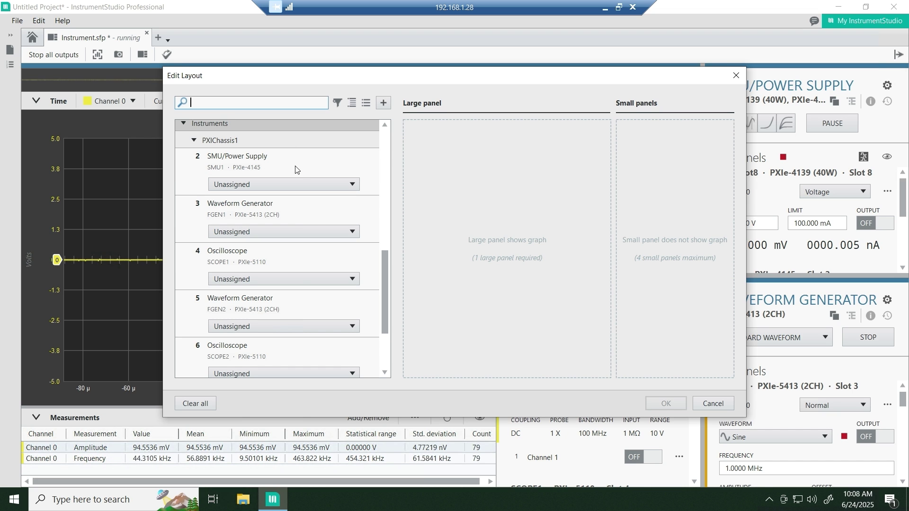
Step: Assign the SMU1 PXIe-4145 power supply to a large panel and apply the layout
left_click(309, 184)
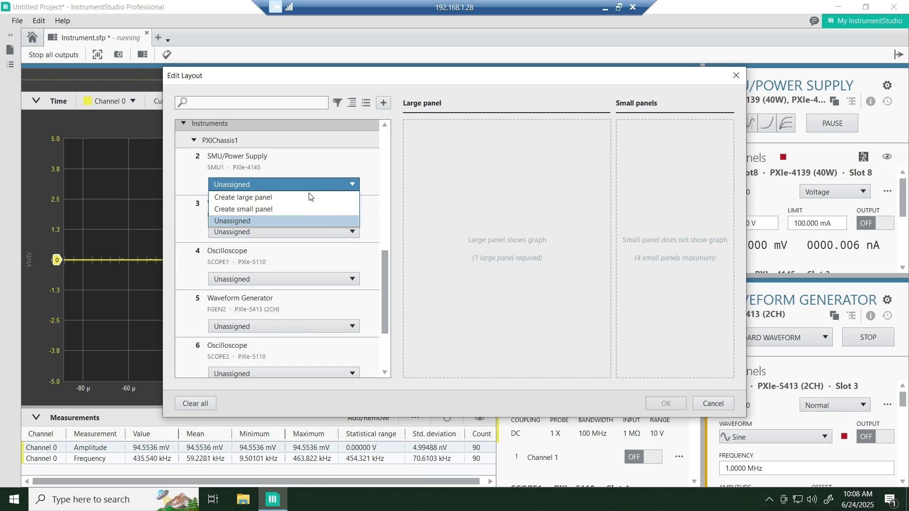
left_click(311, 197)
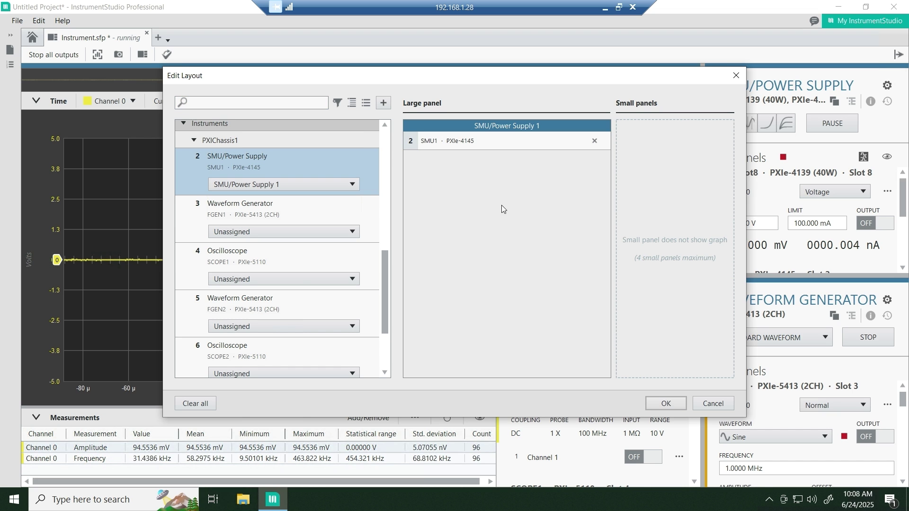
left_click(665, 404)
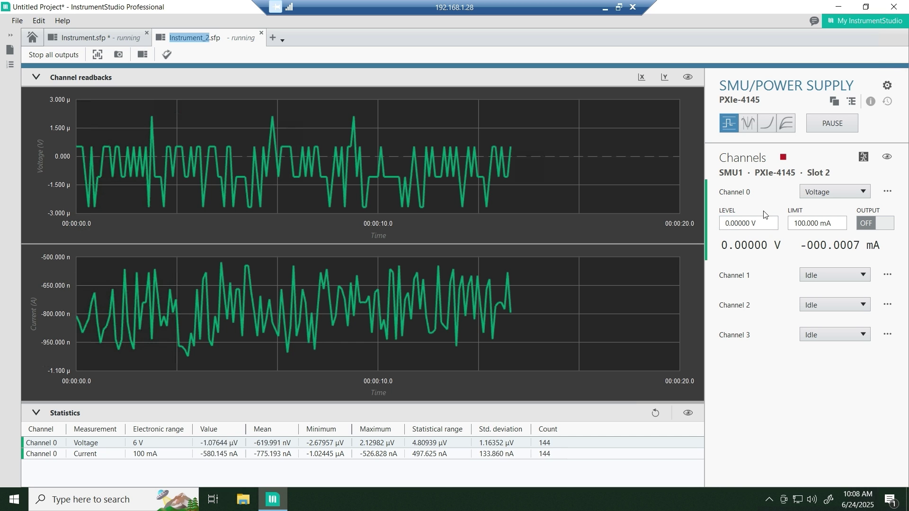
Step: Rename Channel 0 of the PXIe-4145 as "cap" and close the channel settings
left_click(887, 191)
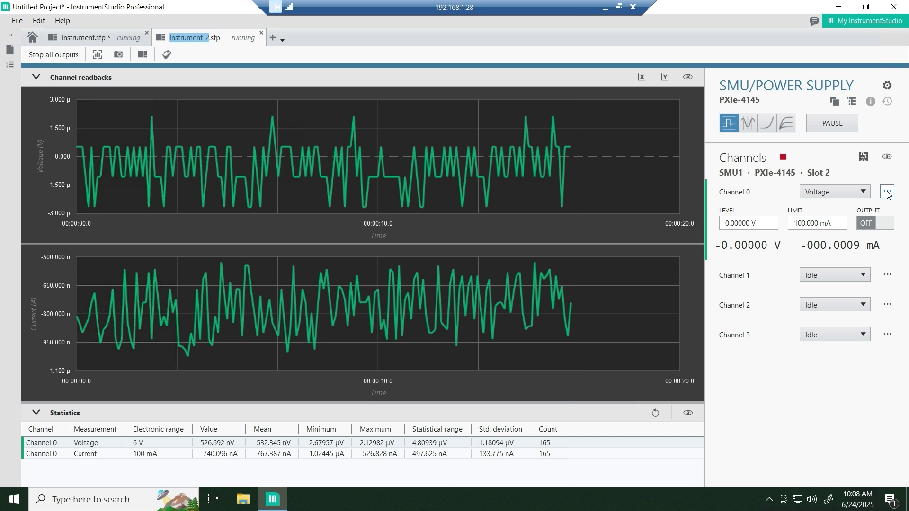
triple_click(817, 256)
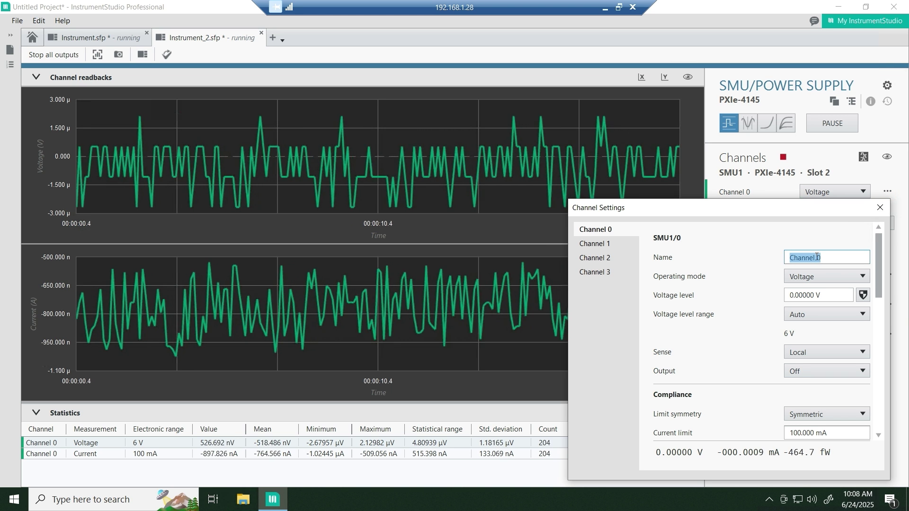
type("cap")
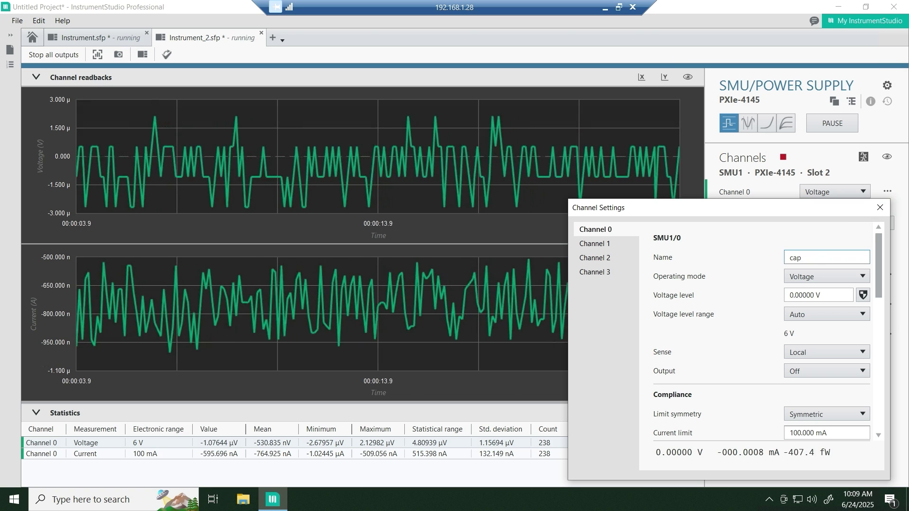
key("Return")
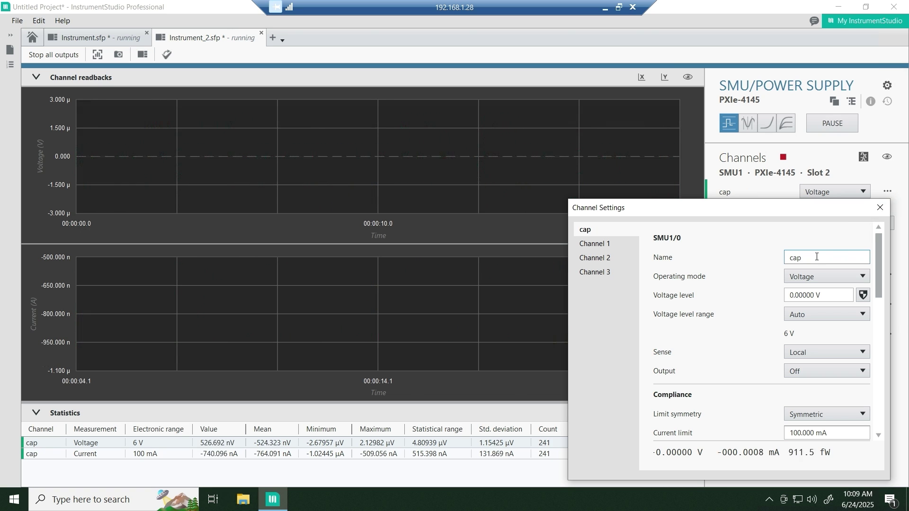
left_click(880, 208)
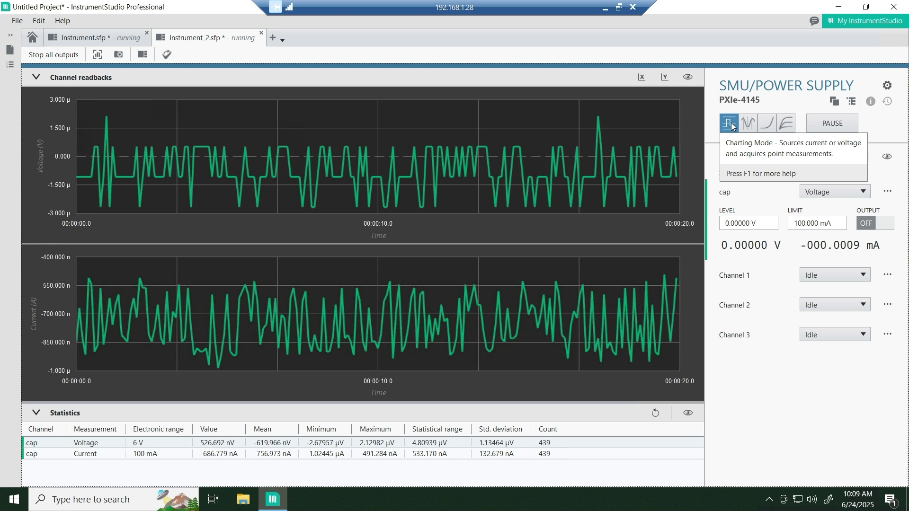
Step: Switch the SMU from charting mode to the waveform mode and set the cap channel to Voltage sequence
left_click(748, 124)
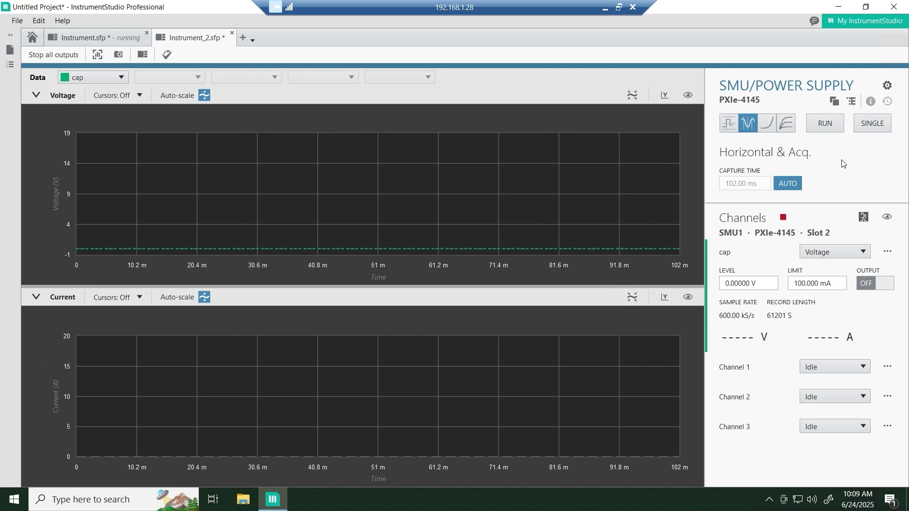
left_click(830, 254)
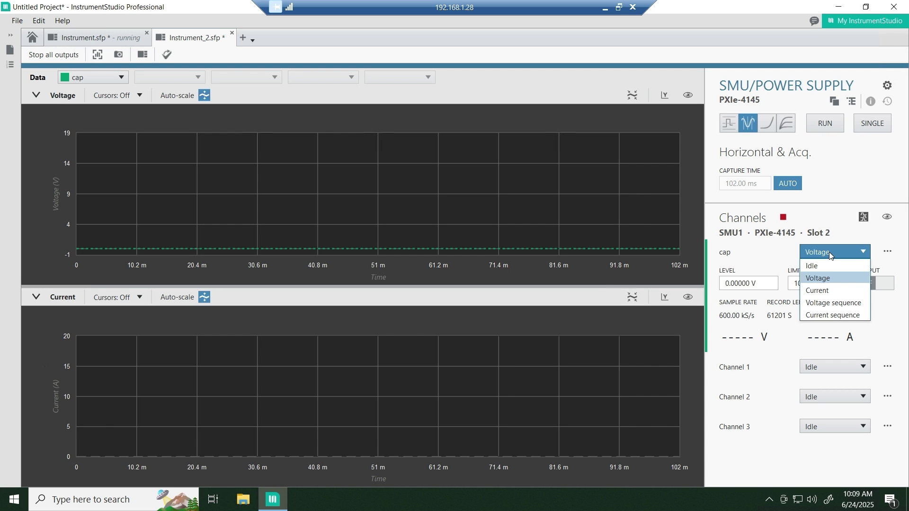
left_click(842, 303)
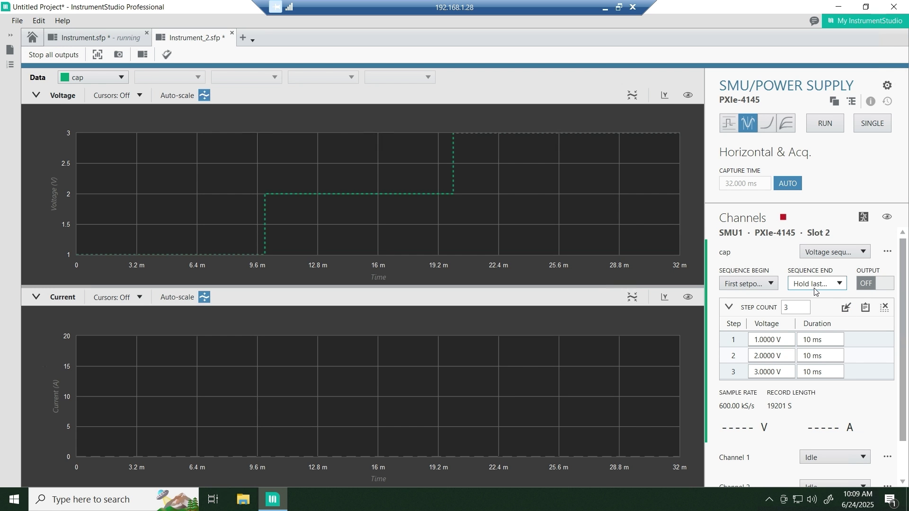
Step: Set the cap channel's sequence voltages to 0 V for step 1, 3 V for step 2 and 0 V for step 3
left_click(780, 339)
double_click(781, 340)
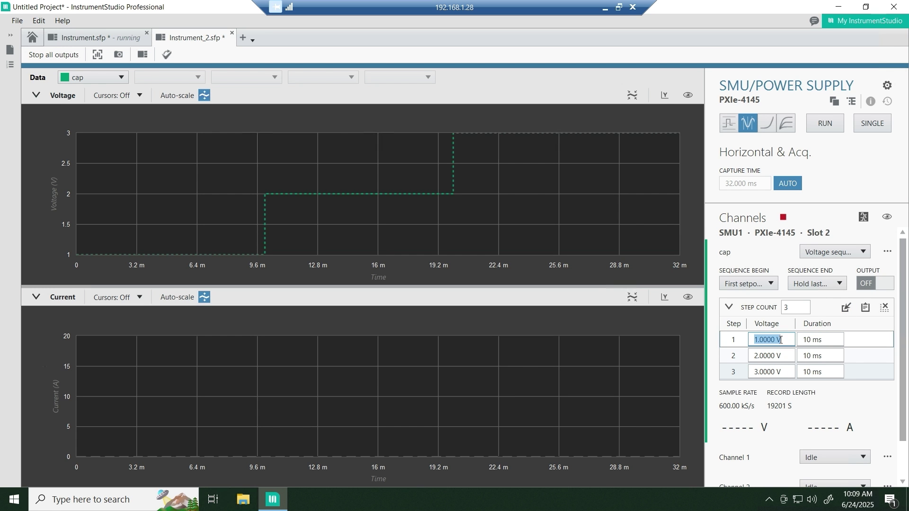
type("0")
key("Return")
double_click(770, 360)
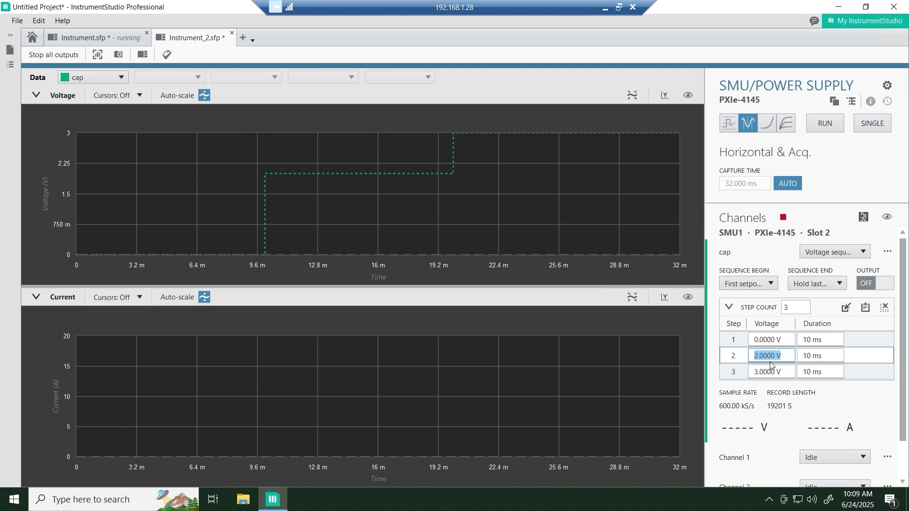
type("3")
key("Return")
left_click(778, 371)
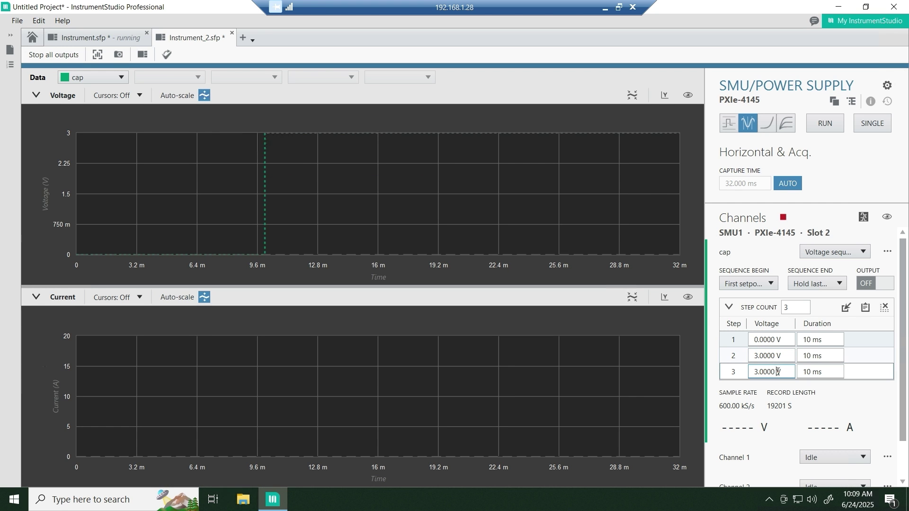
type("0")
key("Return")
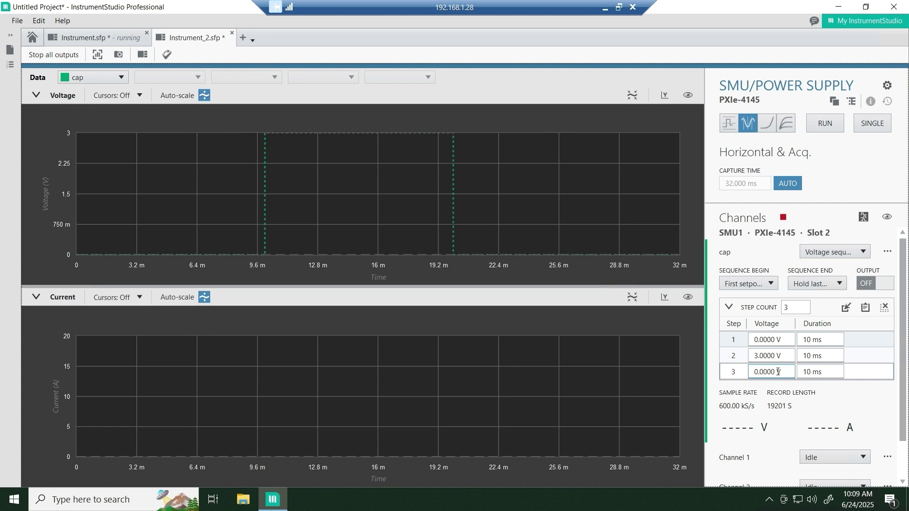
Step: Turn on the cap channel's output and run the voltage sequence continuously
left_click(874, 284)
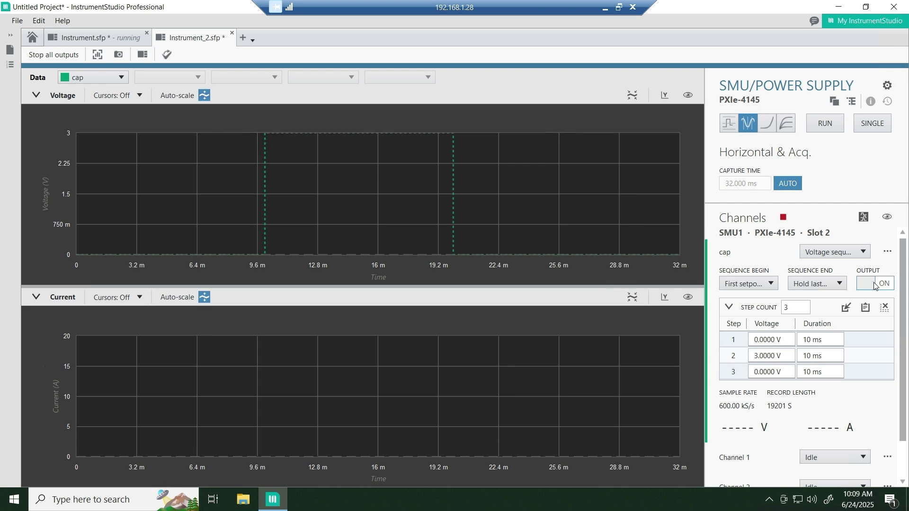
left_click(819, 124)
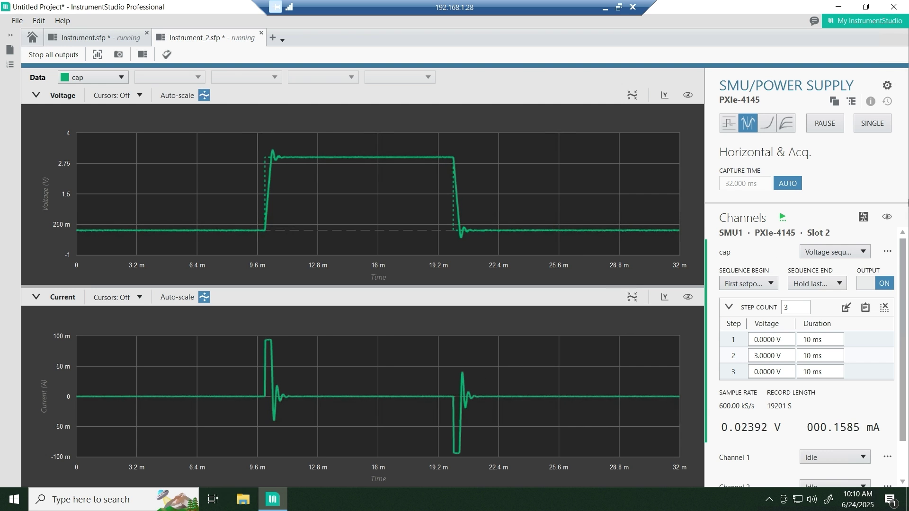
Step: Set the cap channel's compliance current limit to 500 mA and close the channel settings
left_click(888, 252)
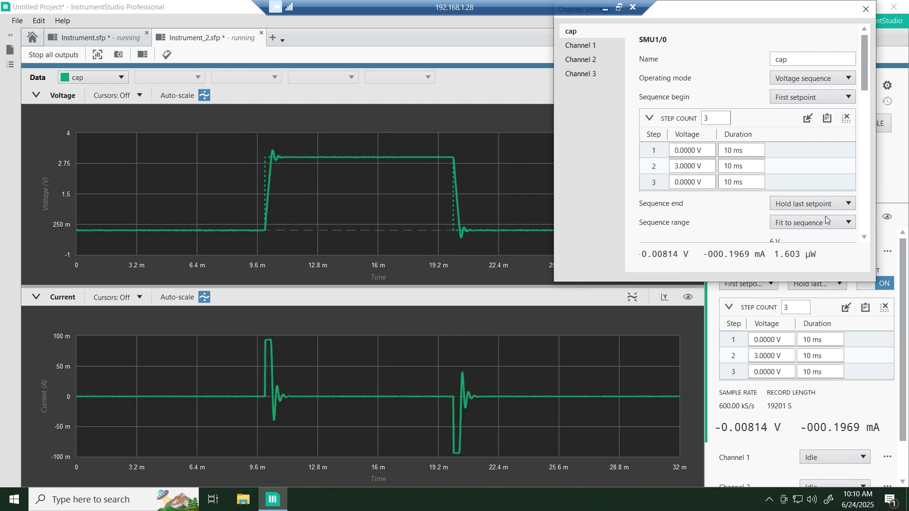
scroll(756, 232, "down", 3)
scroll(757, 232, "down", 2)
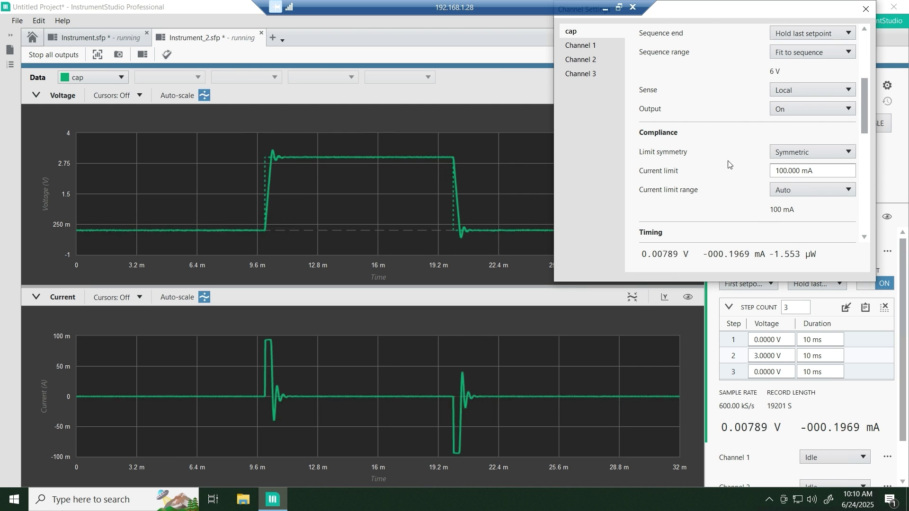
left_click(789, 169)
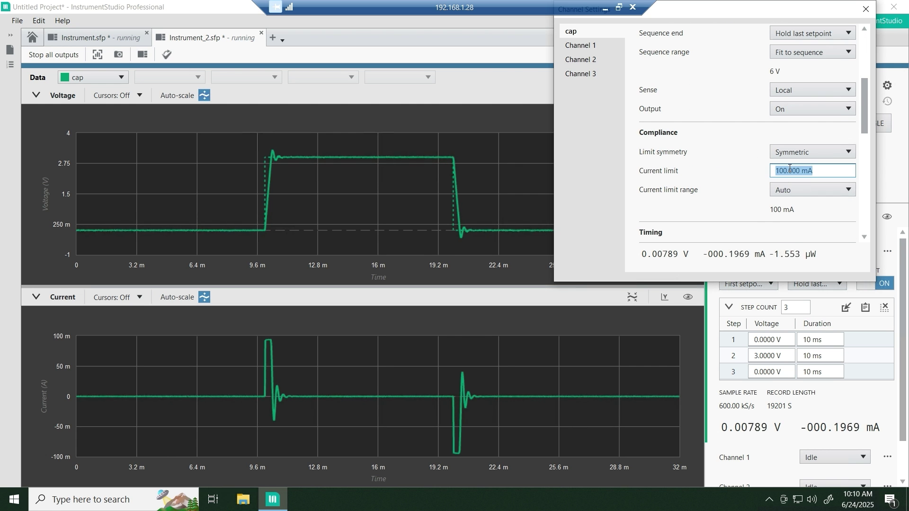
type("500")
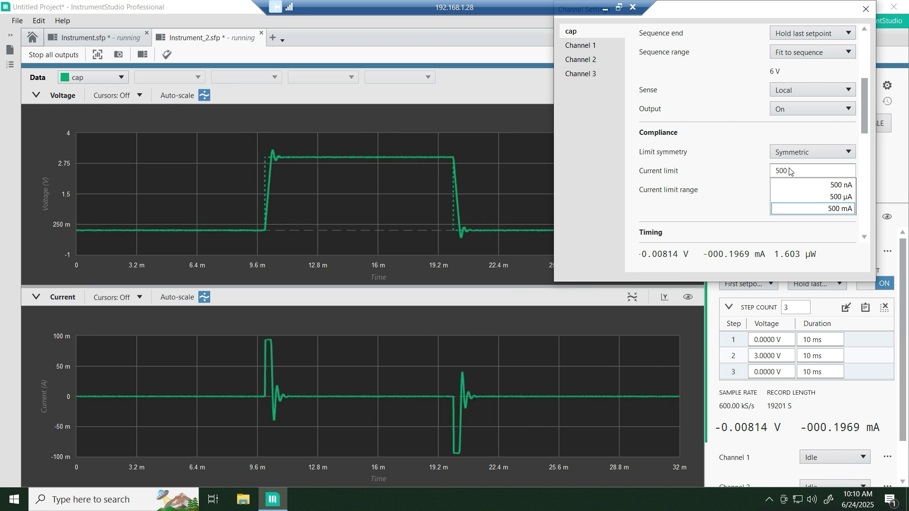
left_click(805, 208)
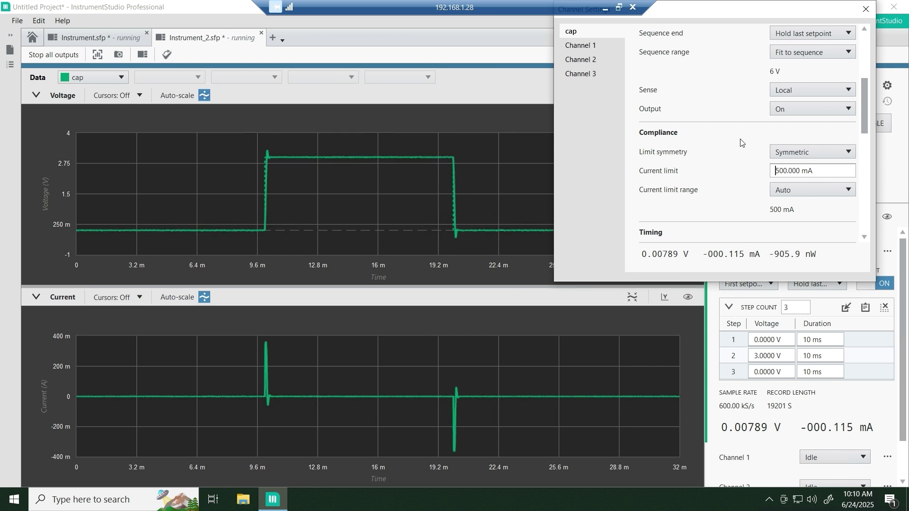
left_click(866, 8)
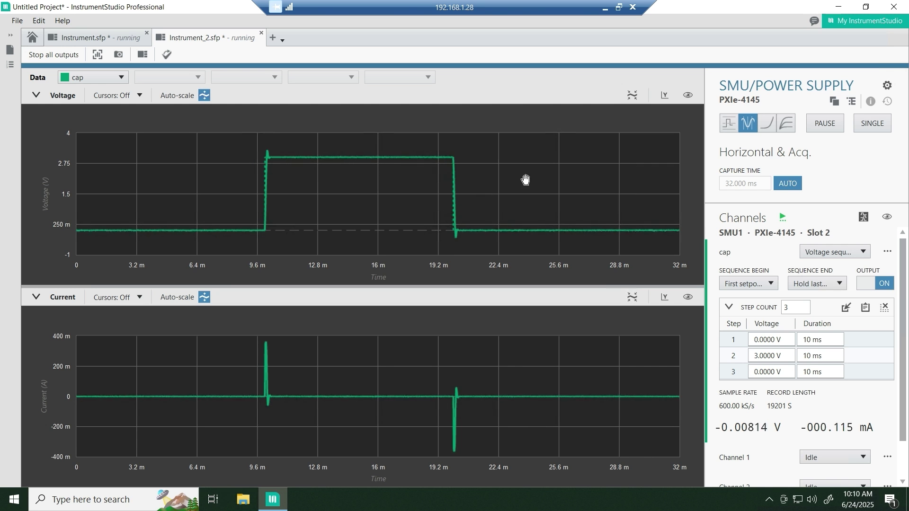
Step: Bring up the SourceAdapt tuning parameters in the cap channel's settings
left_click(887, 253)
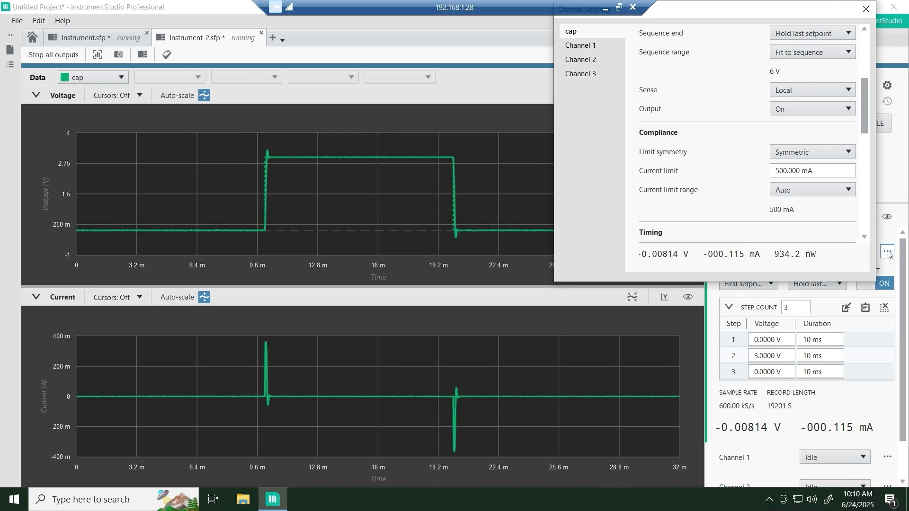
scroll(753, 157, "up", 5)
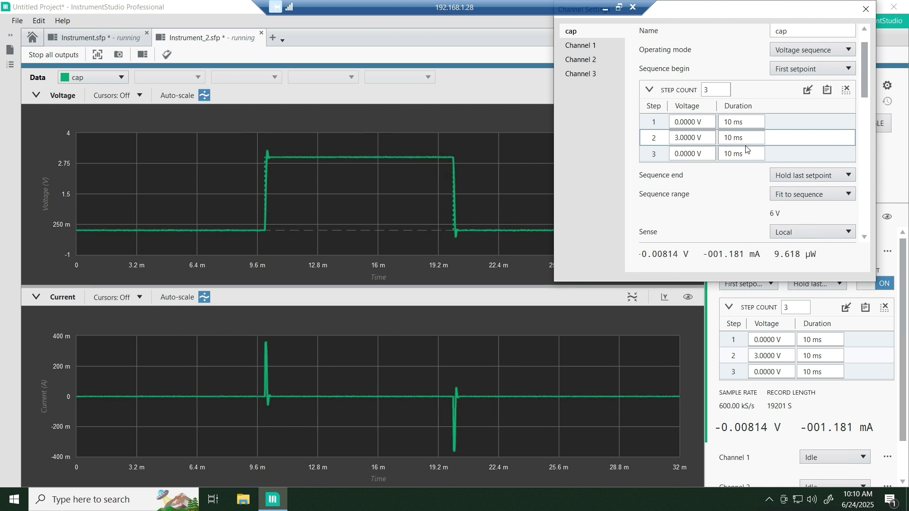
scroll(738, 152, "down", 10)
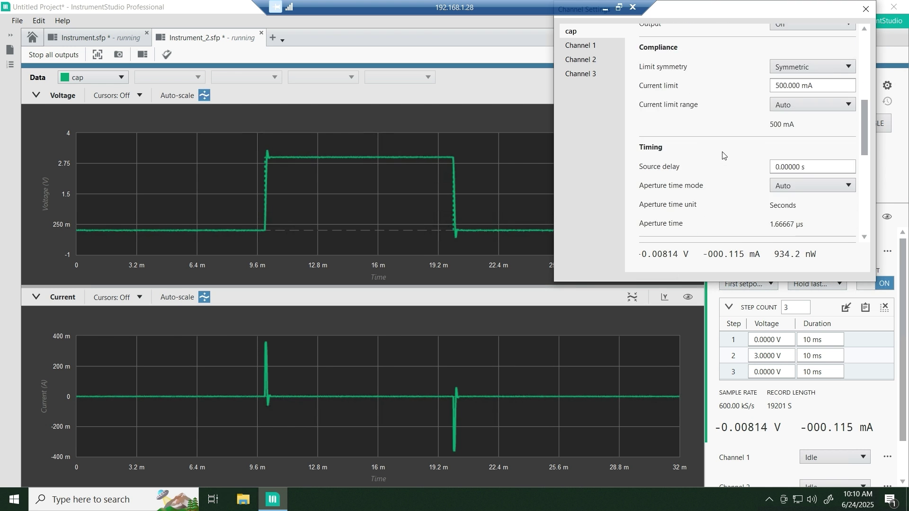
scroll(722, 151, "down", 3)
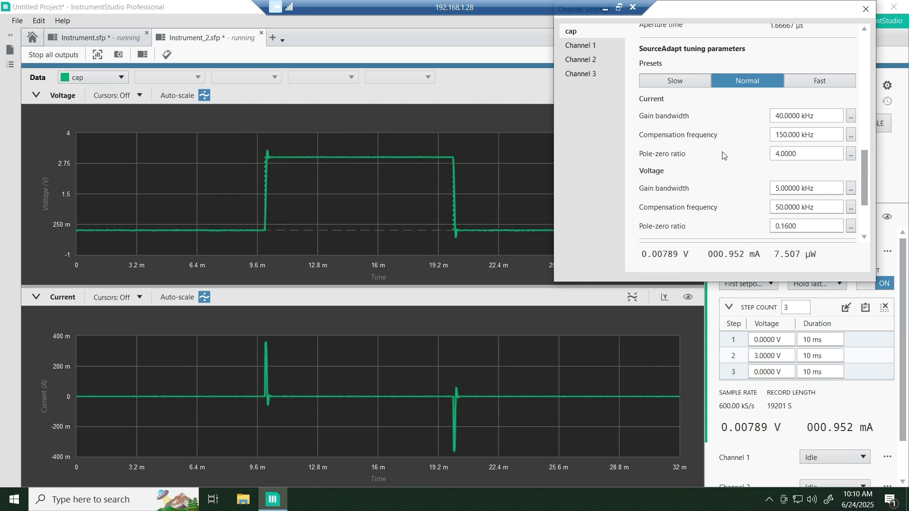
Step: Try the Slow, Normal and Fast SourceAdapt presets in turn, comparing the voltage and current response at the rising edge
left_click(687, 84)
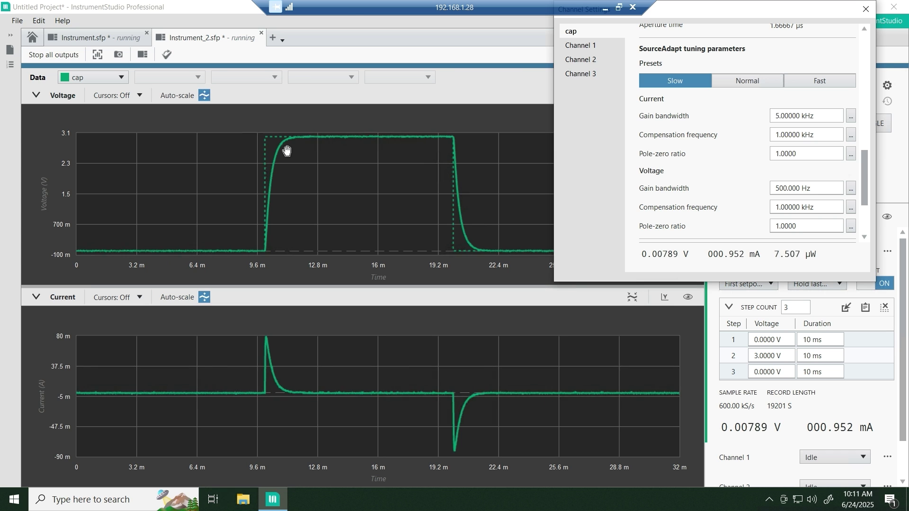
left_click(746, 85)
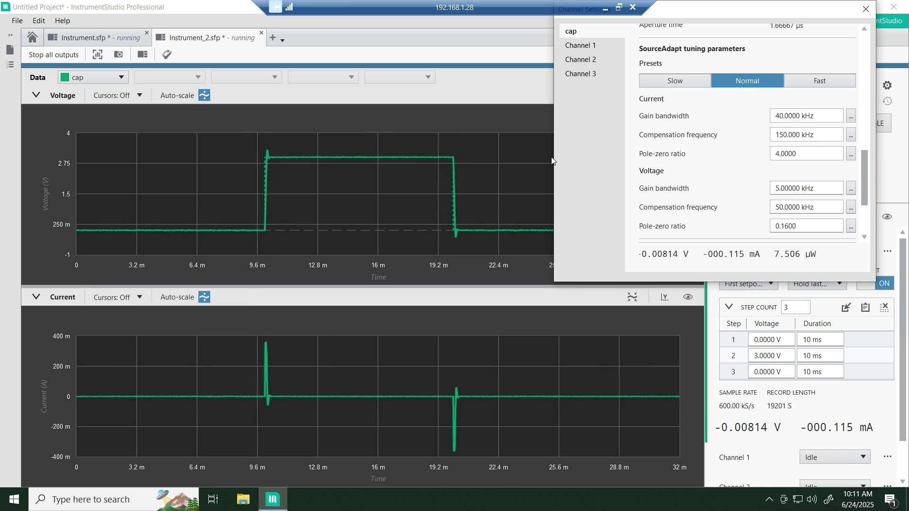
scroll(272, 160, "up", 2)
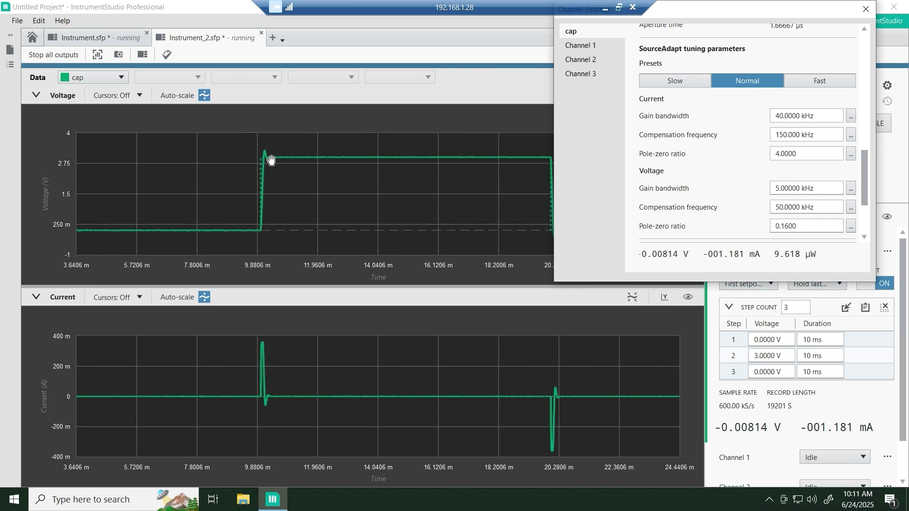
left_click(818, 83)
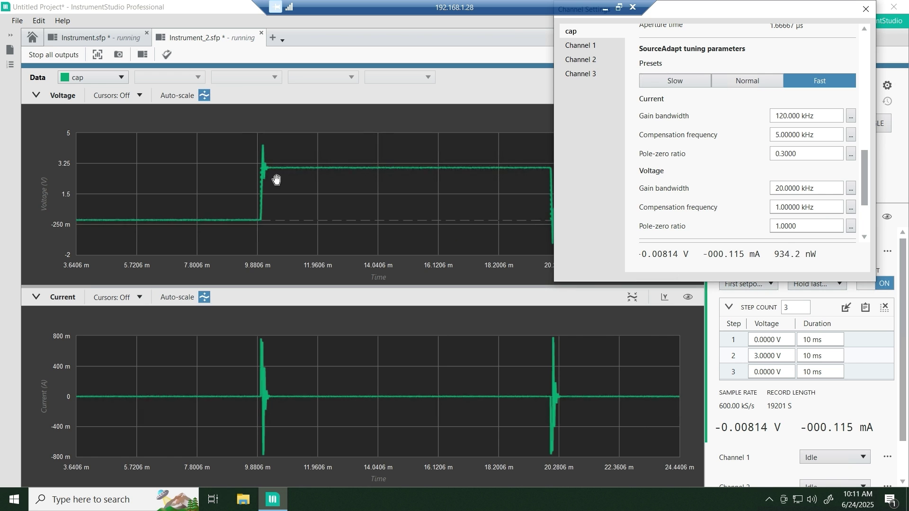
scroll(272, 189, "up", 3)
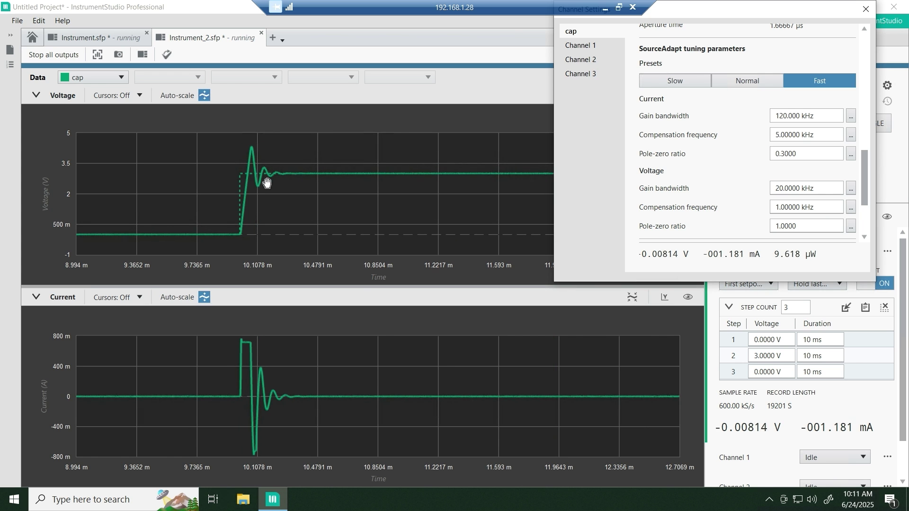
Step: Apply the Normal SourceAdapt preset, lower the voltage gain bandwidth to about 1.96 kHz, and close the channel settings
left_click(777, 80)
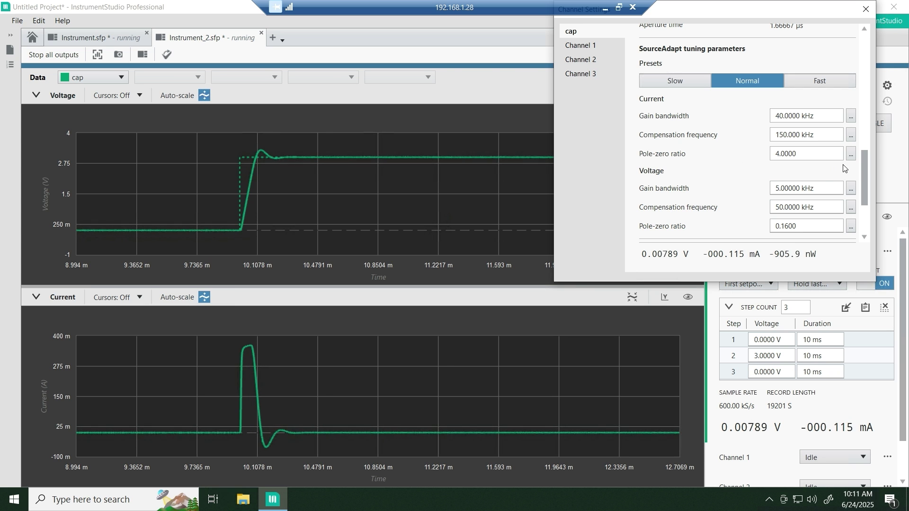
left_click(851, 188)
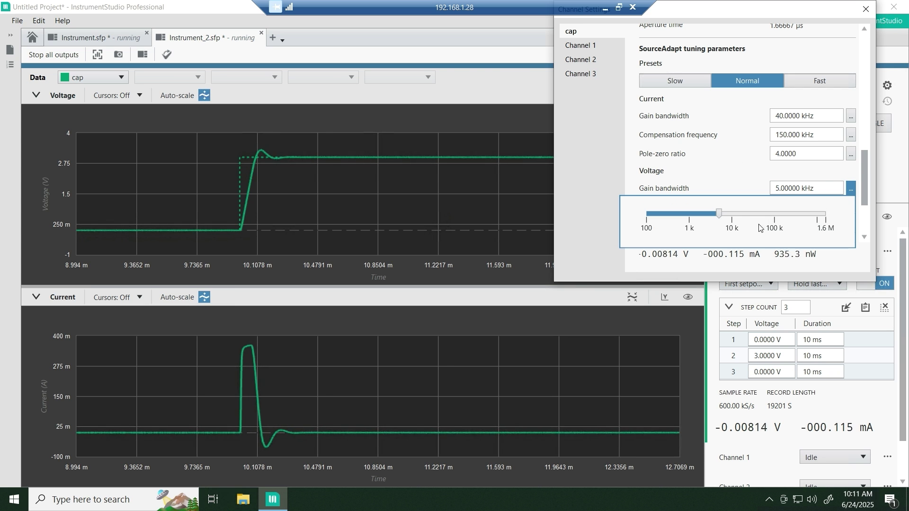
left_click_drag(719, 214, 702, 210)
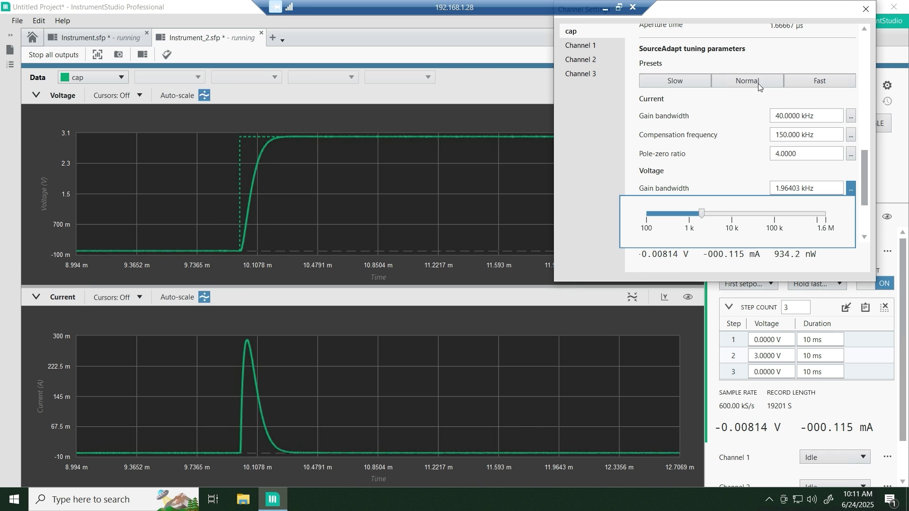
left_click(863, 8)
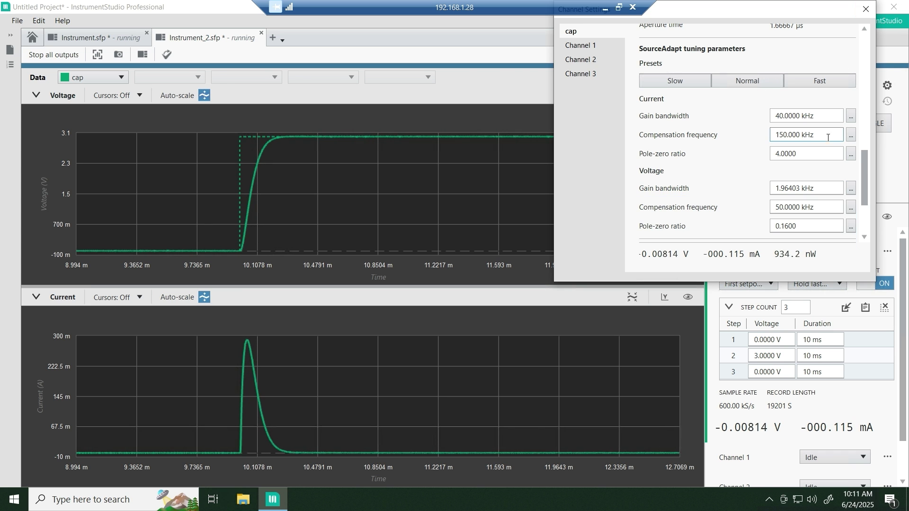
left_click_drag(828, 9, 829, 99)
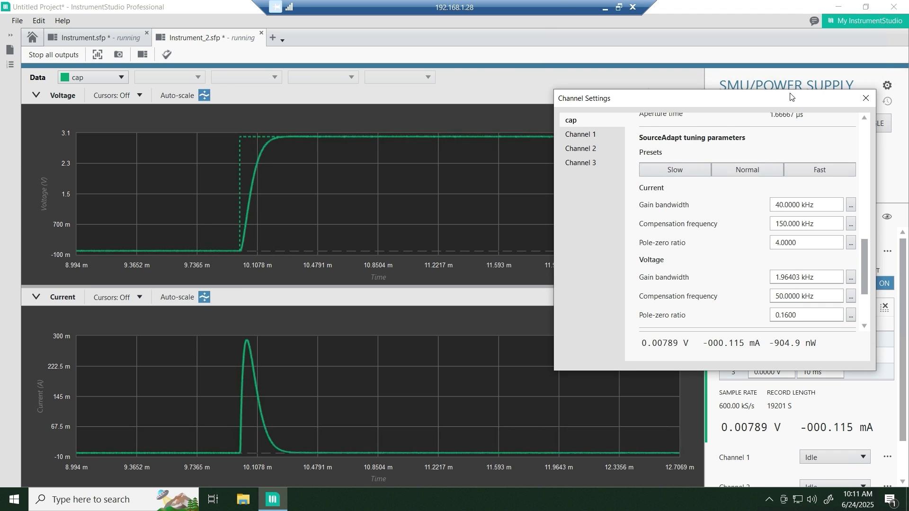
left_click(864, 99)
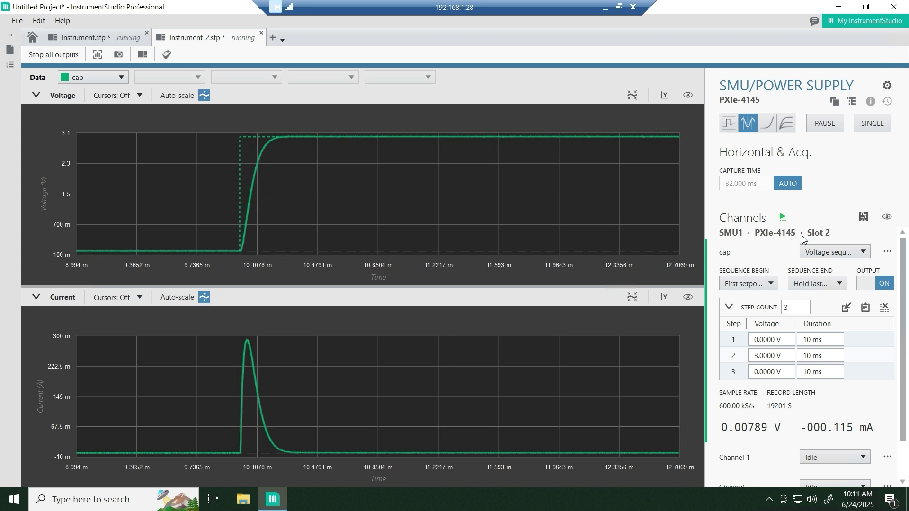